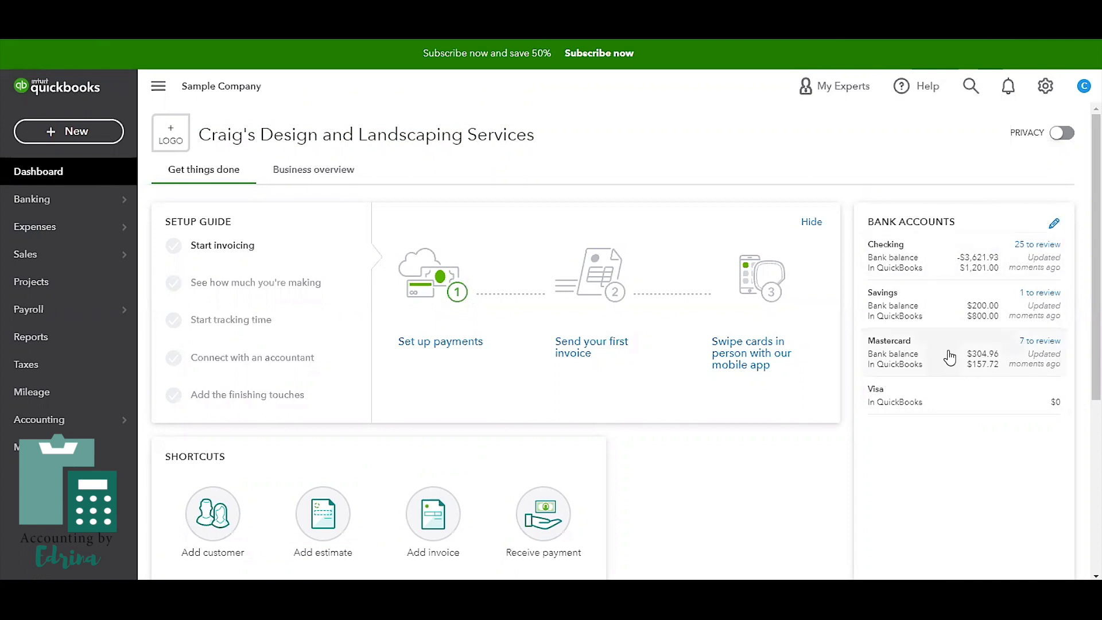
Step: Open the Banking page and view the Savings and Checking transaction feeds, ending on Checking
mouse_move(60, 202)
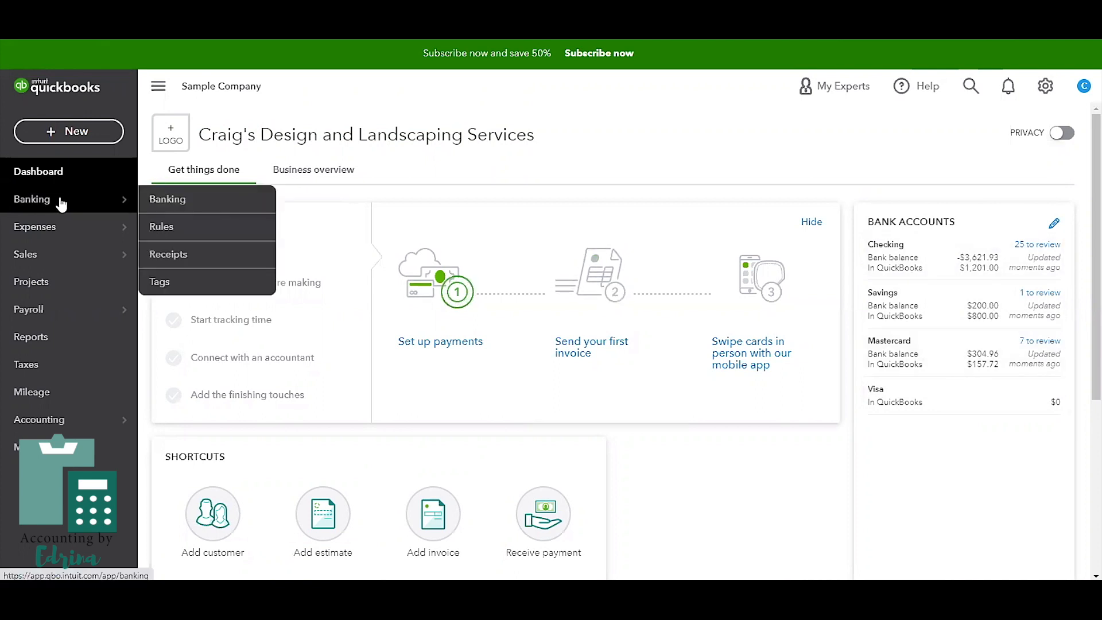
left_click(198, 203)
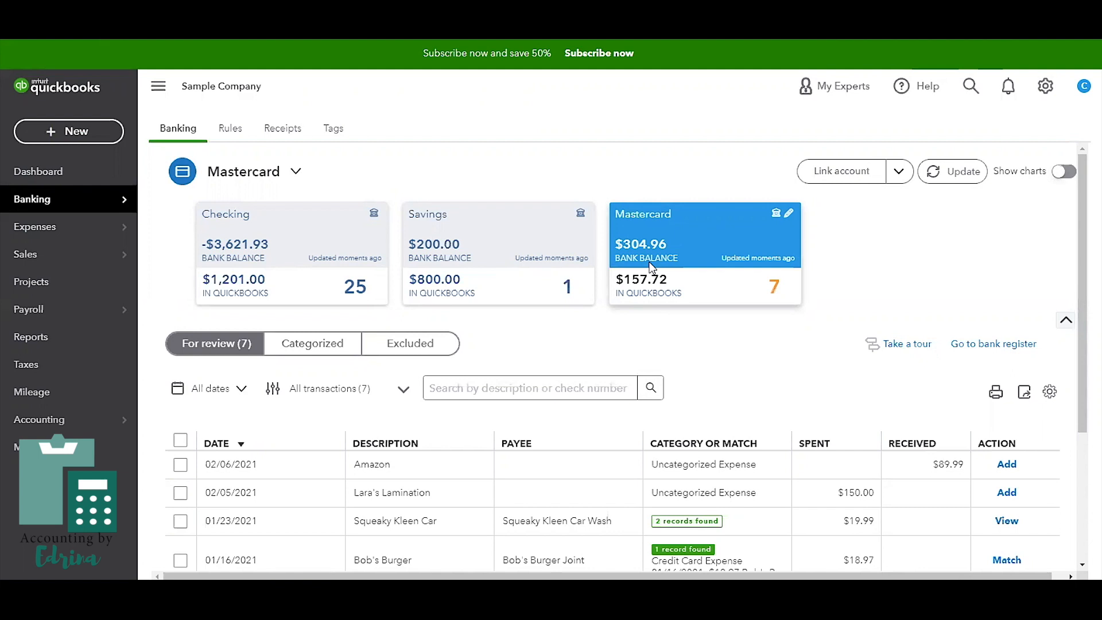
left_click(511, 253)
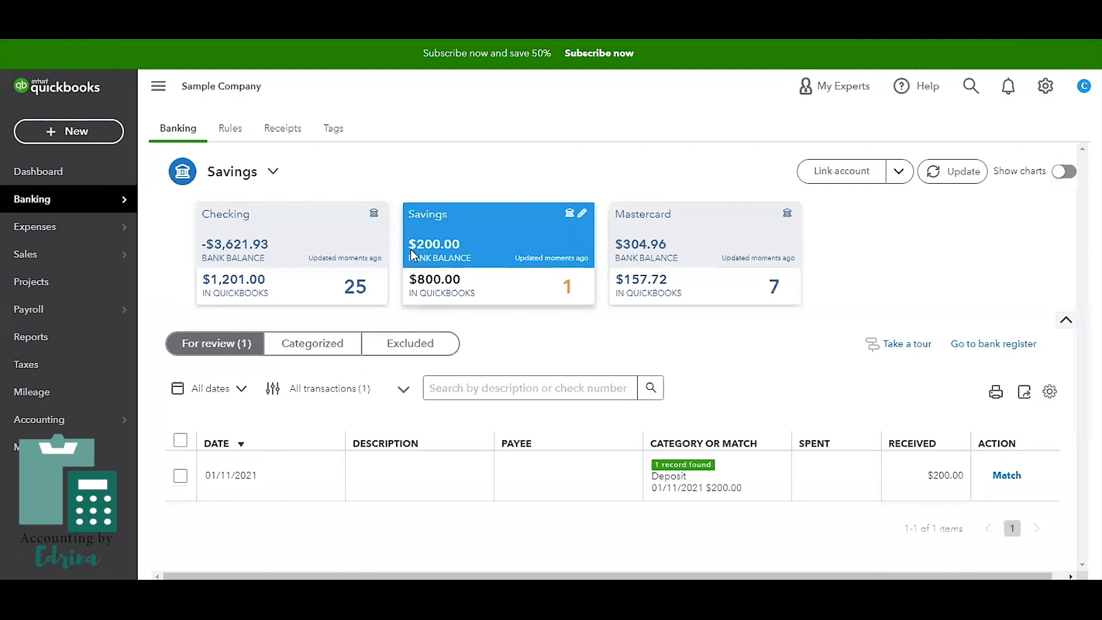
left_click(289, 253)
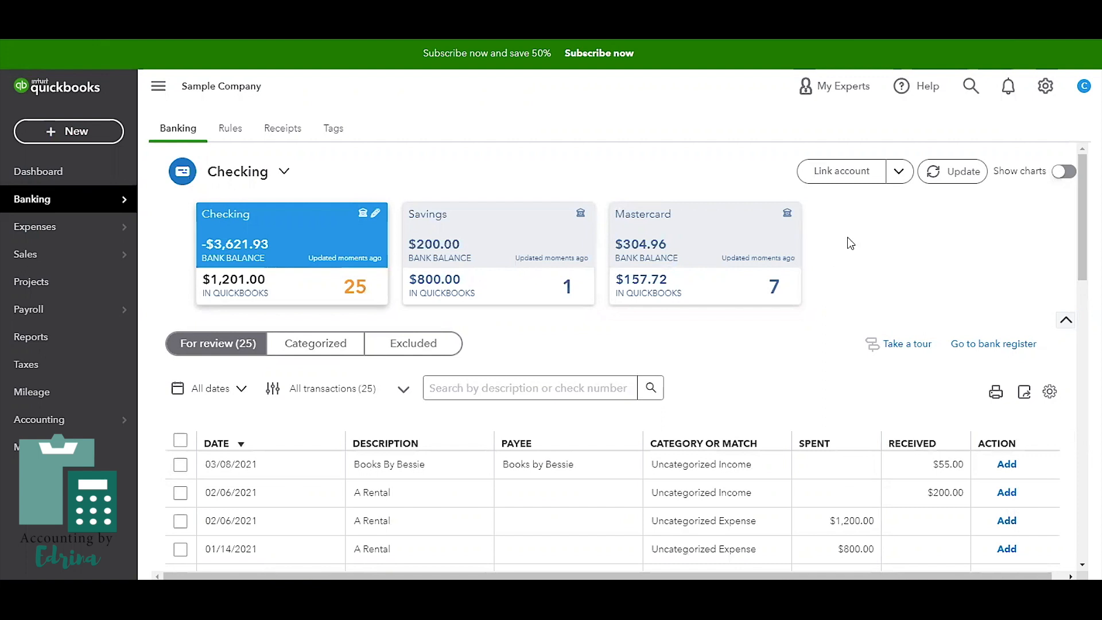
Step: Try to link a new Chase account from the popular banks and return to the bank selection
left_click(893, 179)
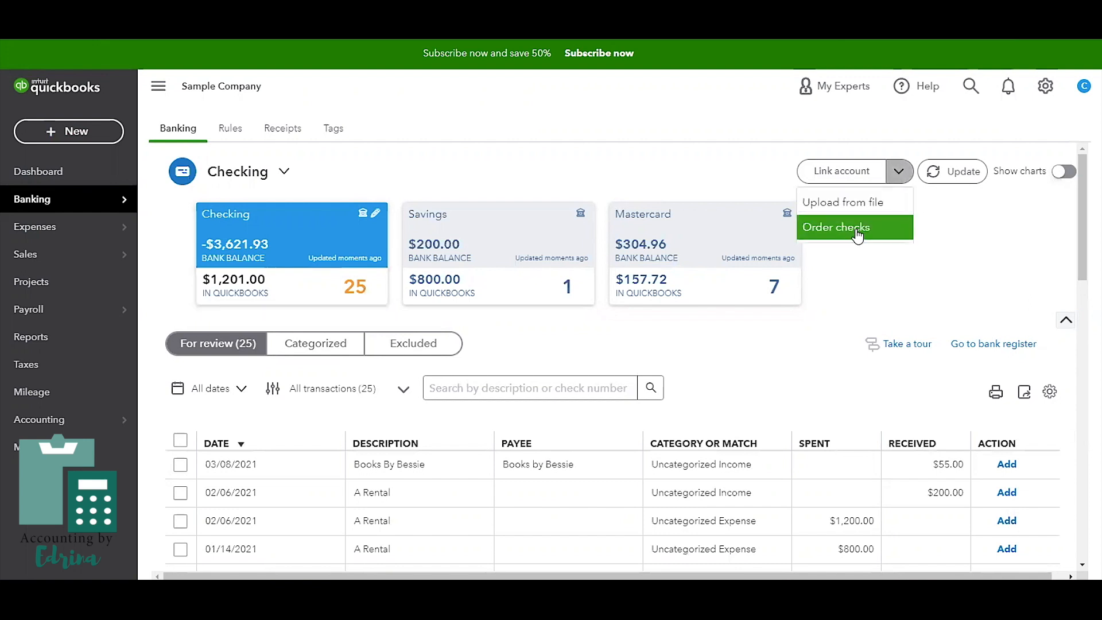
left_click(958, 225)
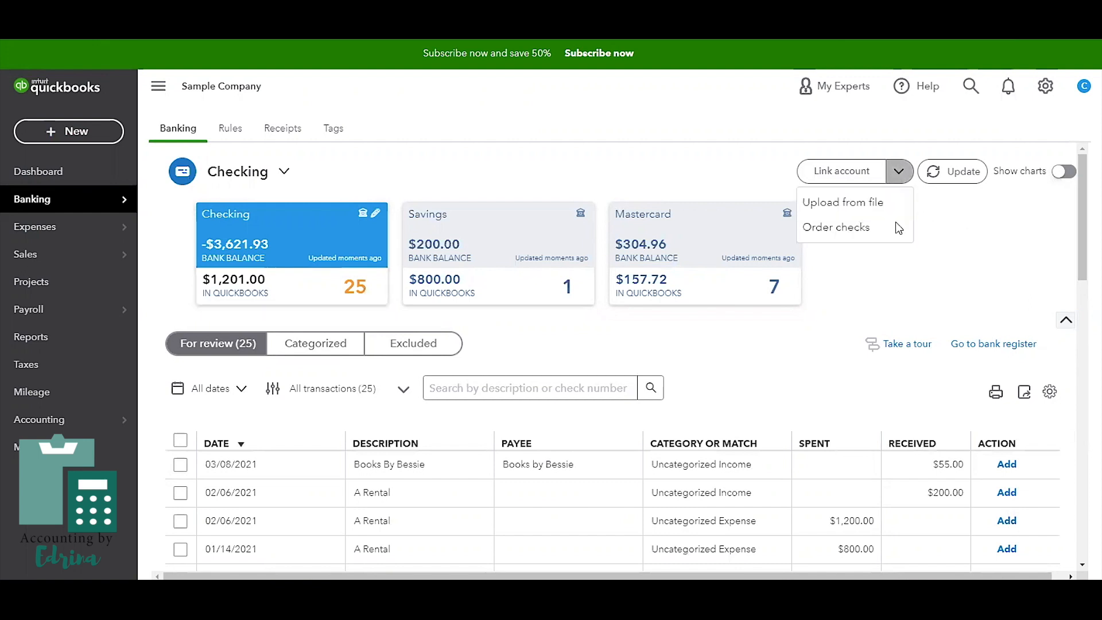
left_click(846, 181)
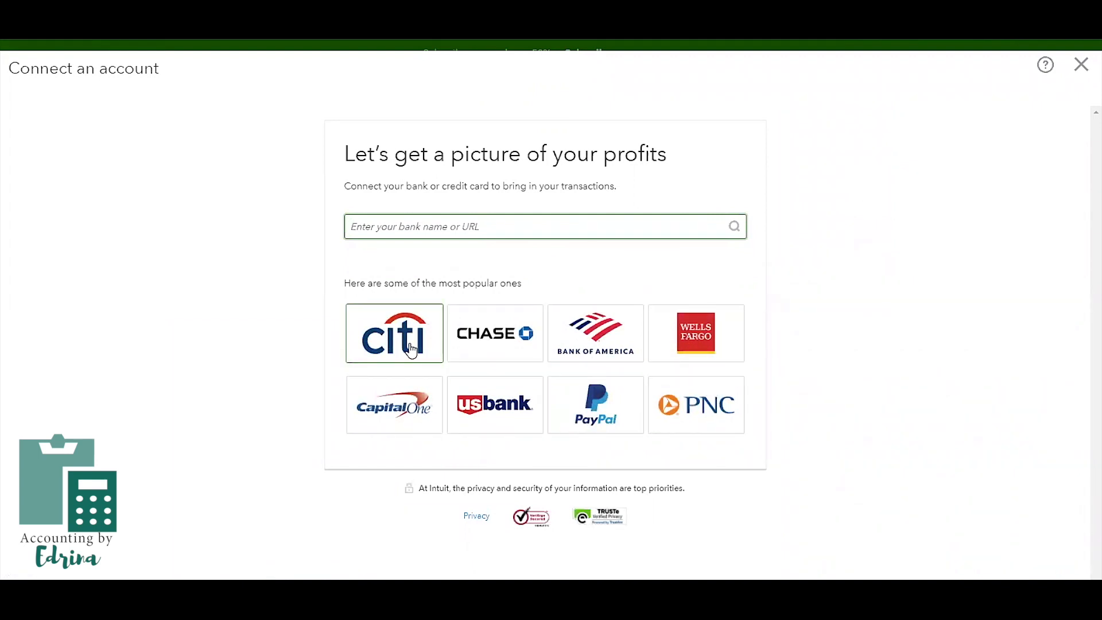
left_click(479, 351)
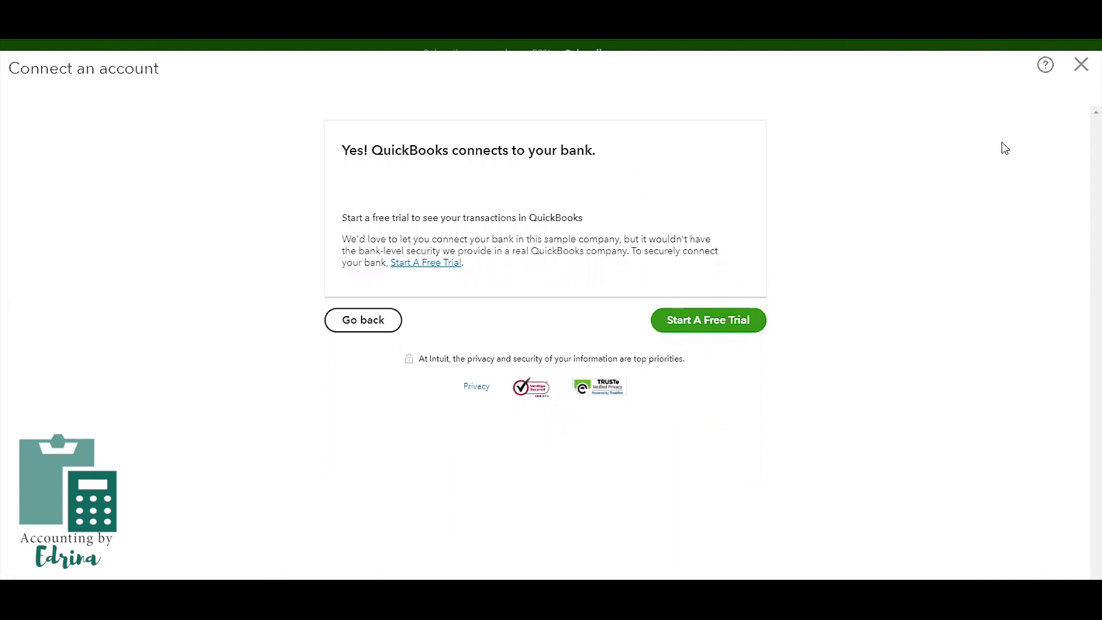
left_click(364, 323)
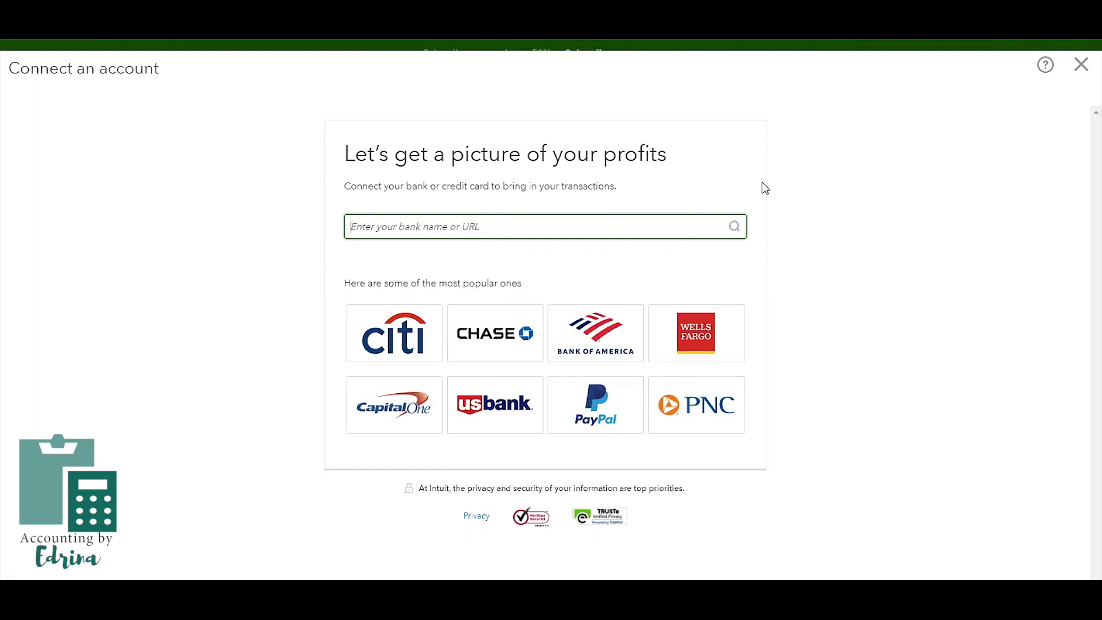
left_click(353, 28)
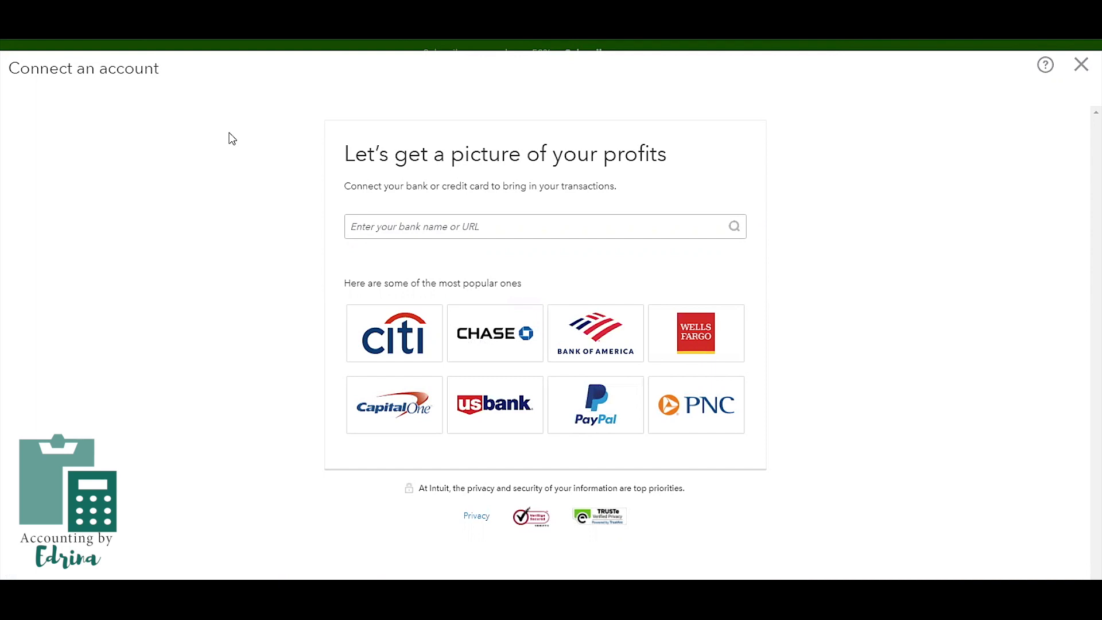
Step: Search the banks for "chase", try to connect Chase Bank, and leave the account connection setup
left_click(429, 232)
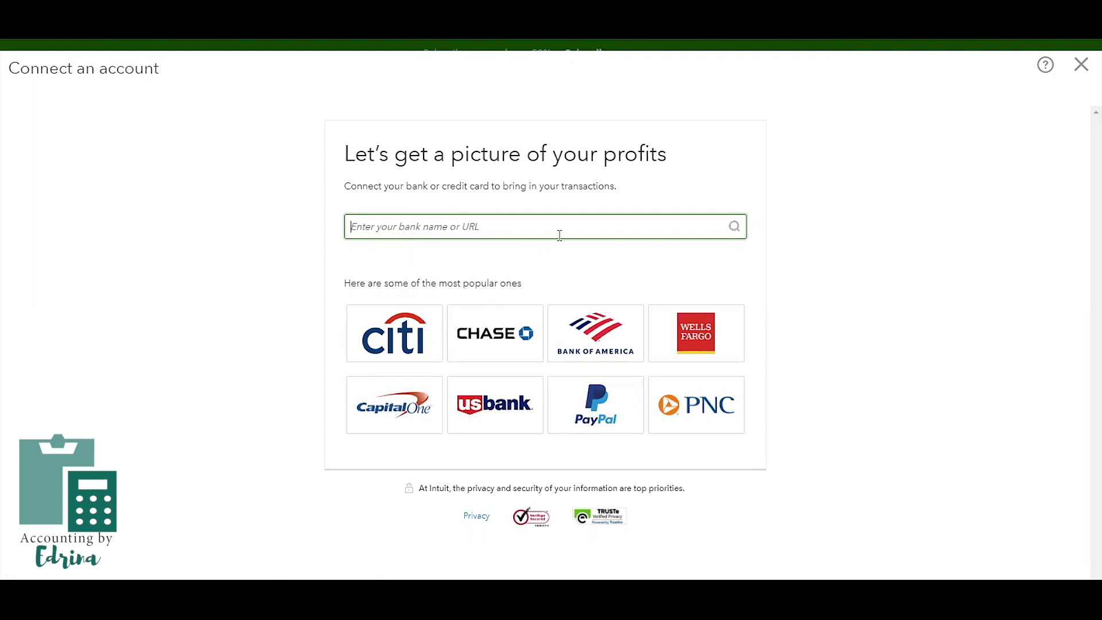
type("chase")
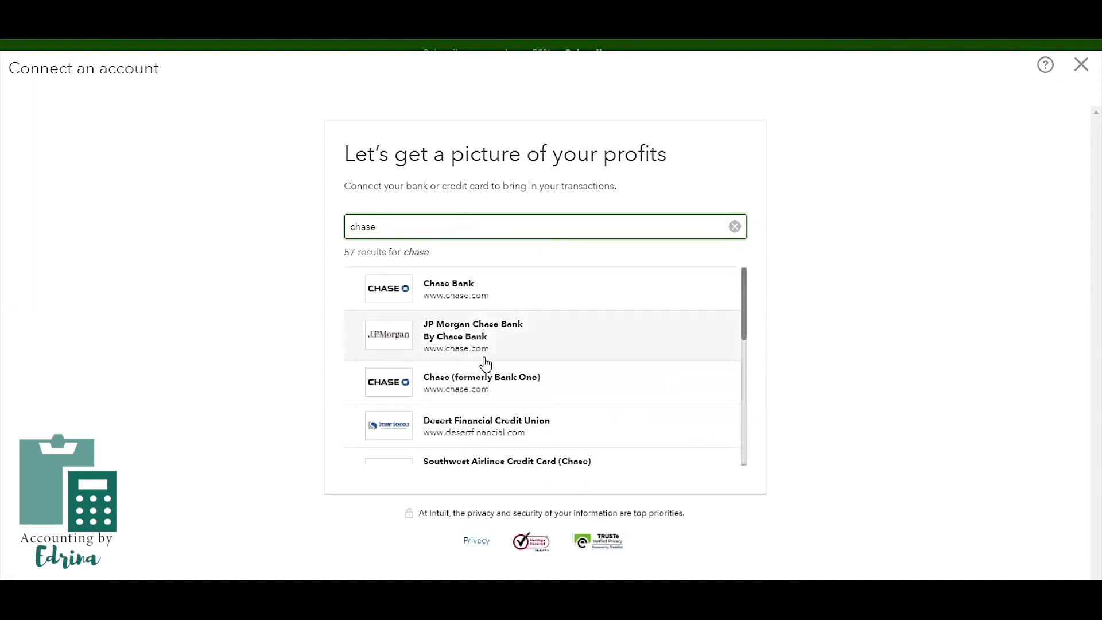
left_click(493, 292)
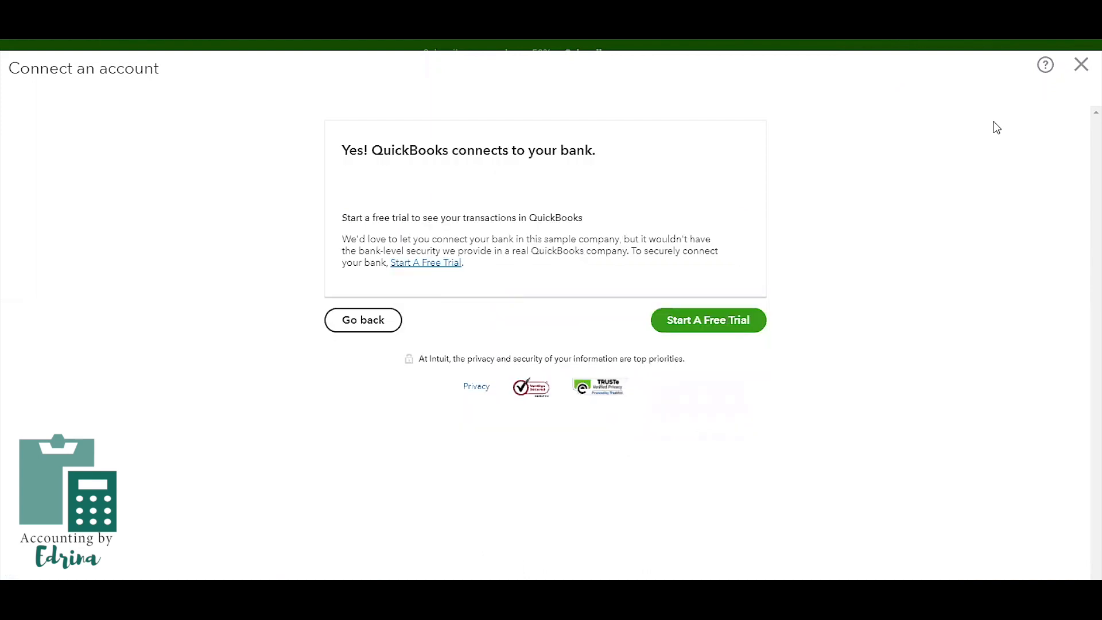
left_click(364, 320)
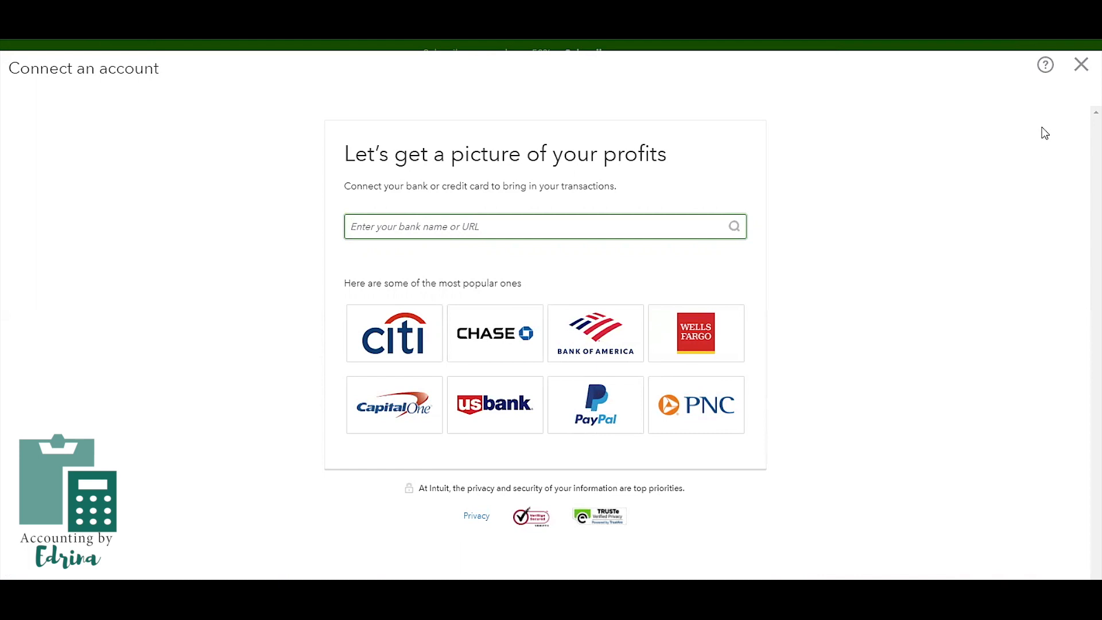
left_click(1080, 66)
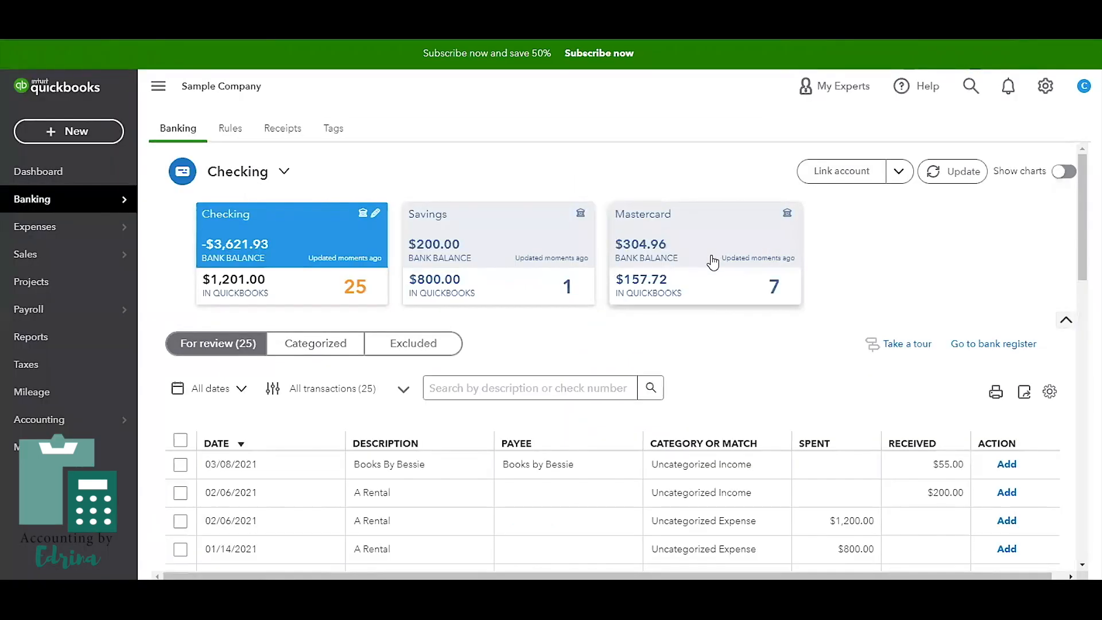
Step: Edit the Checking account's info, setting both its account type and detail type to Credit Card
left_click(376, 213)
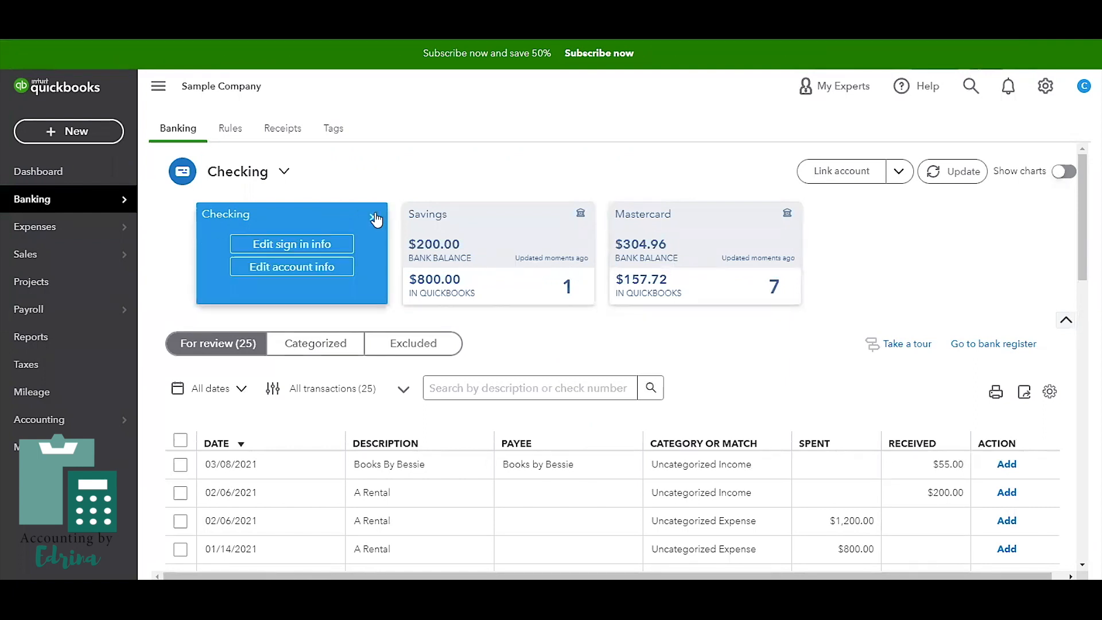
left_click(304, 279)
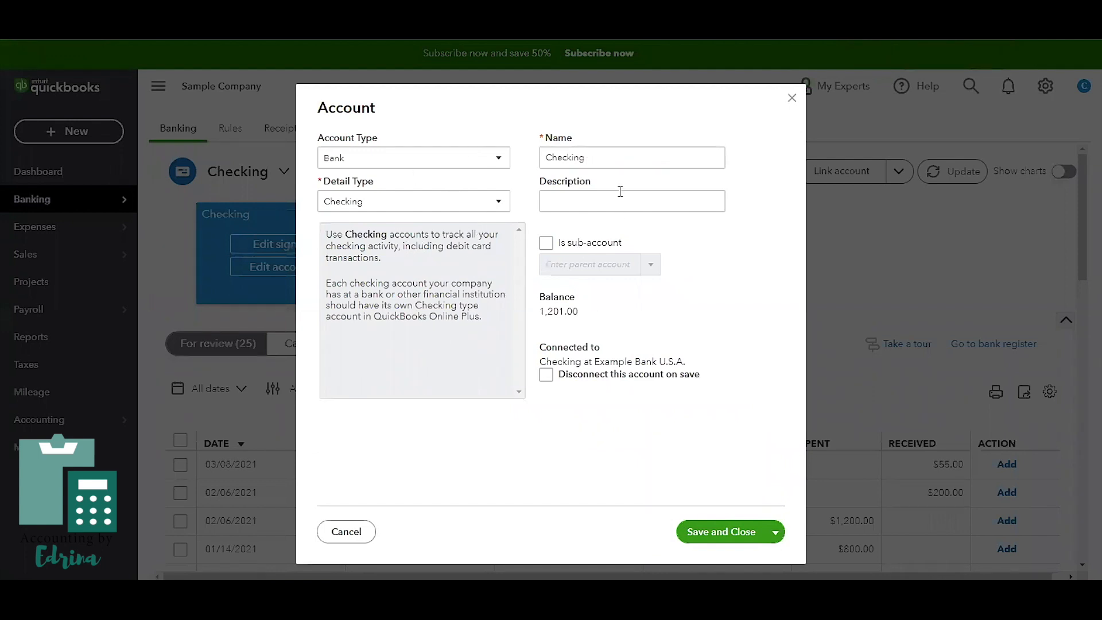
left_click(484, 168)
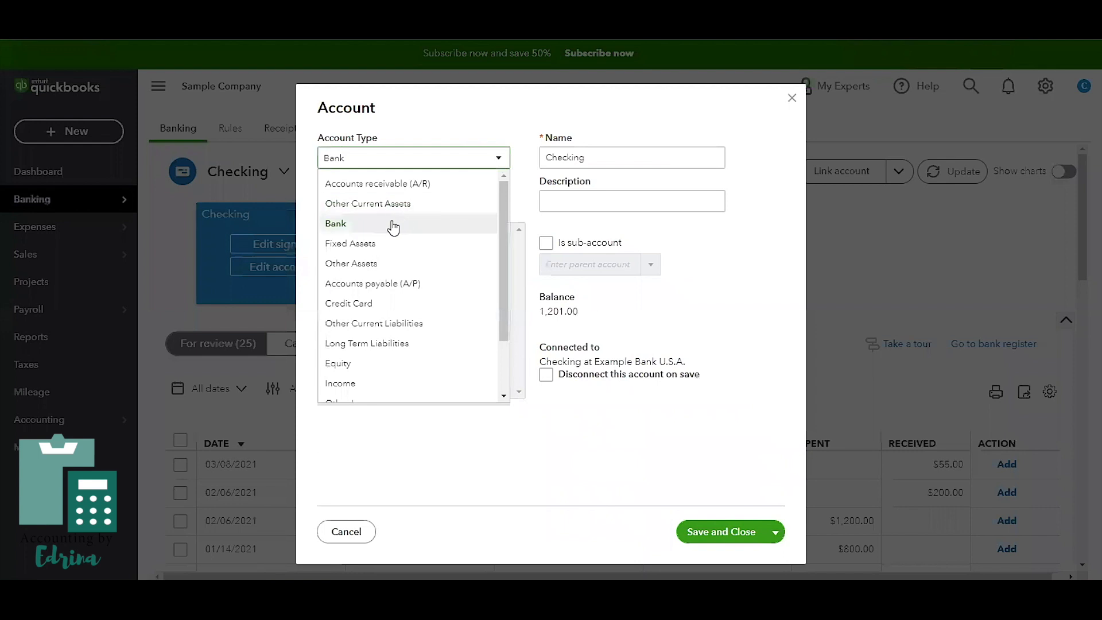
left_click(383, 311)
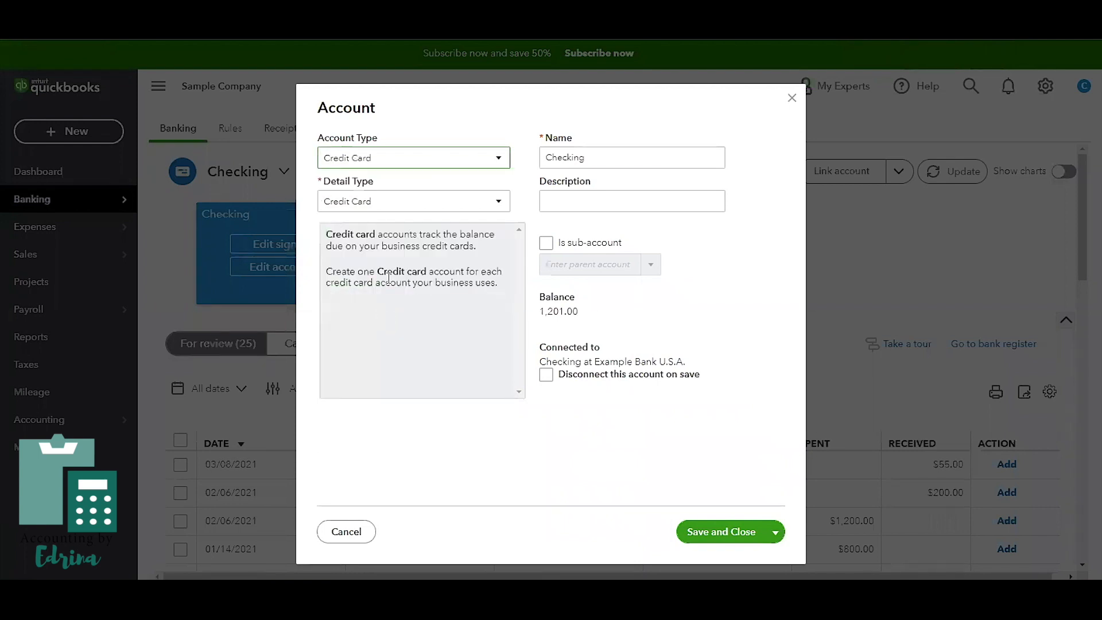
left_click(446, 205)
left_click(446, 205)
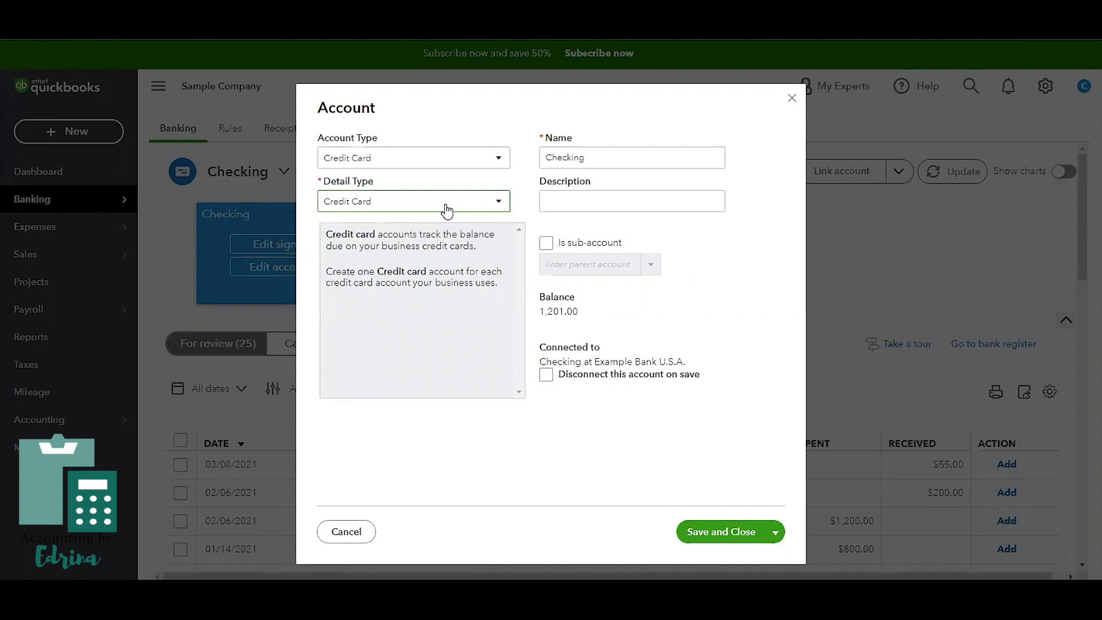
Step: Rename the account "Wells Fargo Credit Card" plus the card's last four digits in parentheses, and save it, accepting the type change
double_click(623, 161)
key("Home")
type("Wells ")
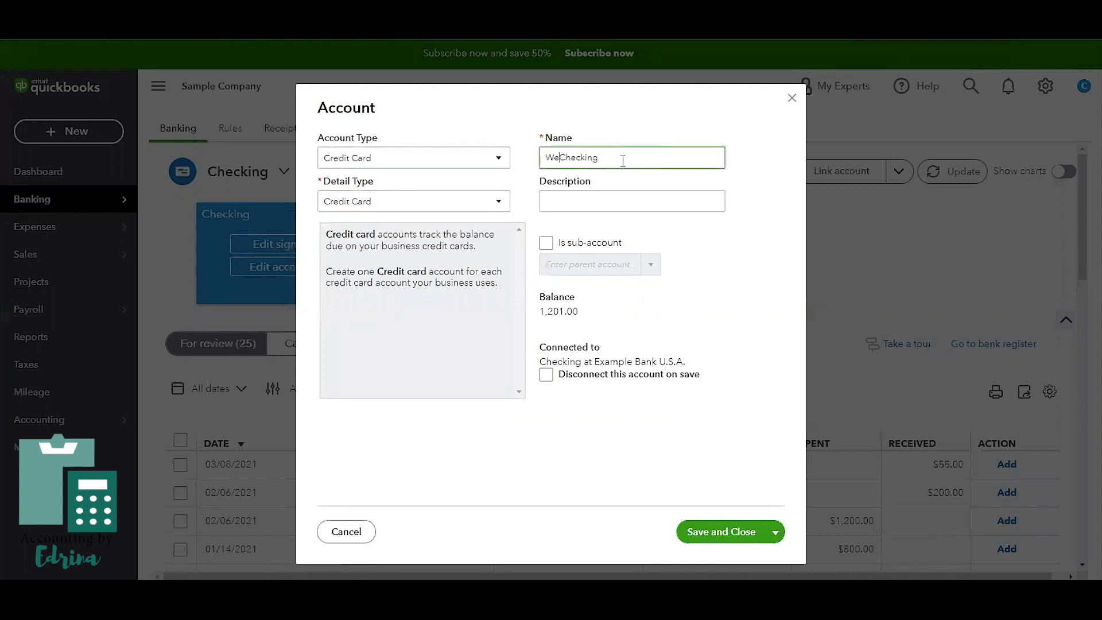
type("Fargo Credit Card")
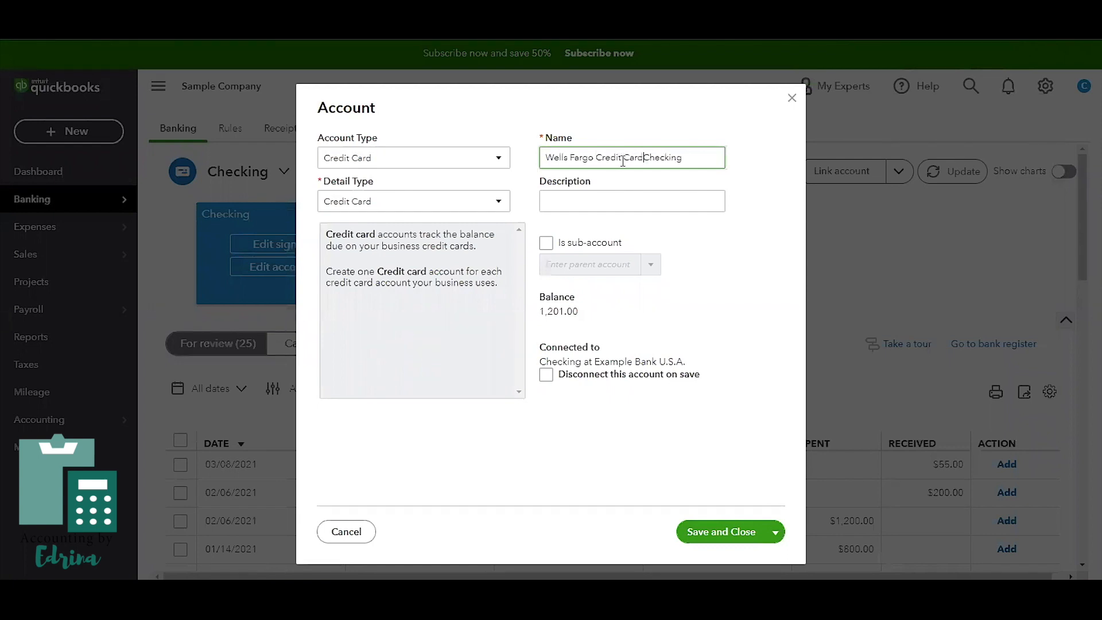
key("shift+End")
key("BackSpace")
type("(")
type("1234)")
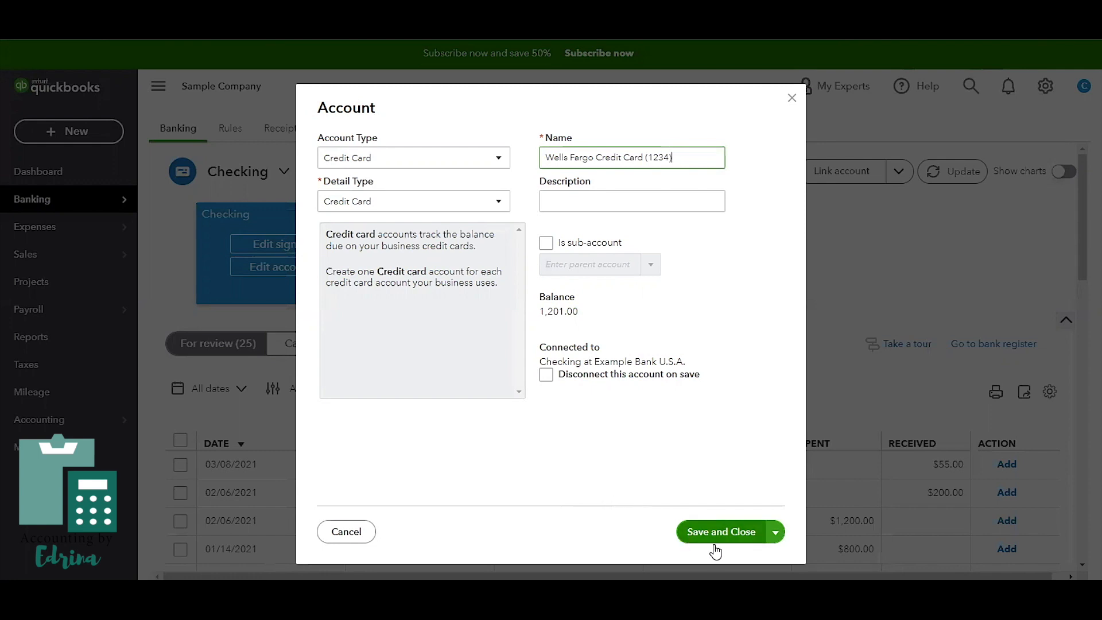
left_click(729, 533)
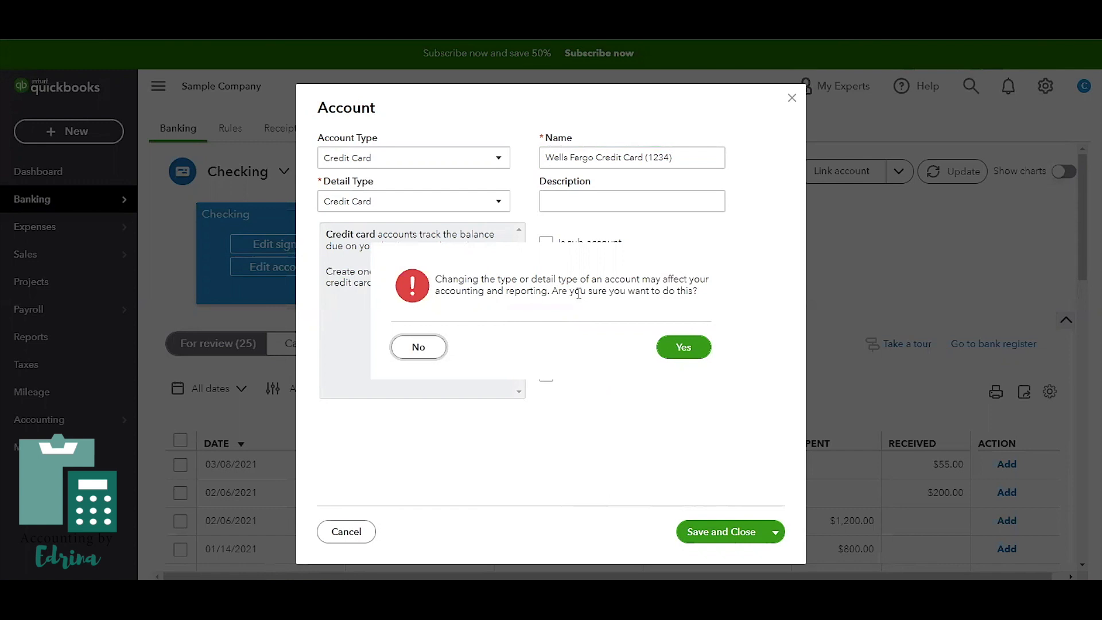
left_click(675, 347)
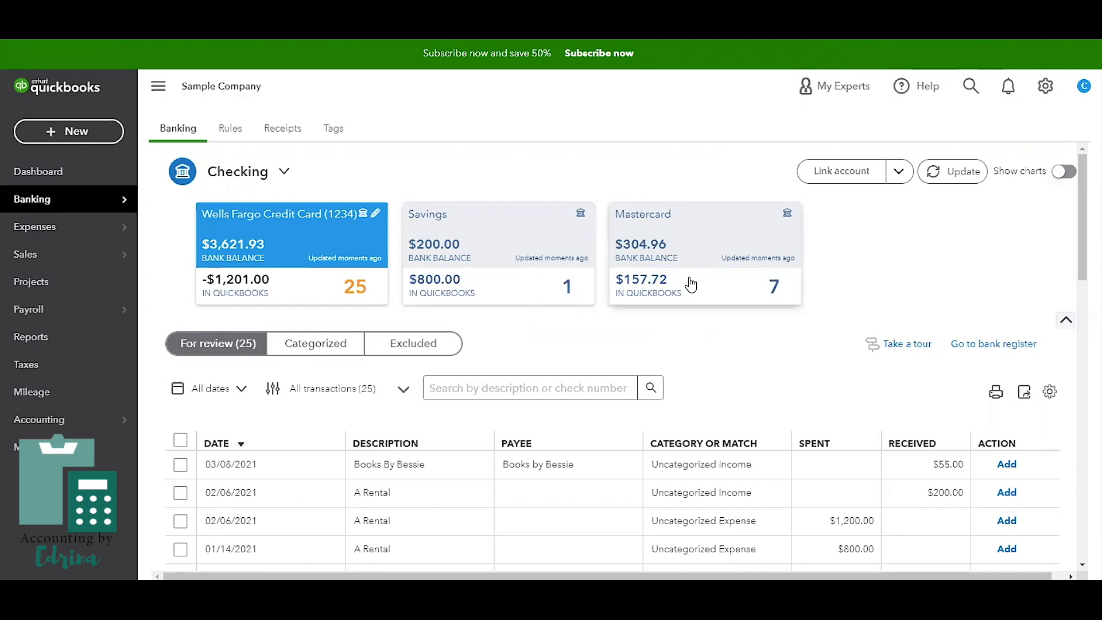
Step: Match the 01/09/2021 Books By Bessie transaction of $75.00 to its suggested Expense 76 record
left_click_drag(1082, 211, 1082, 272)
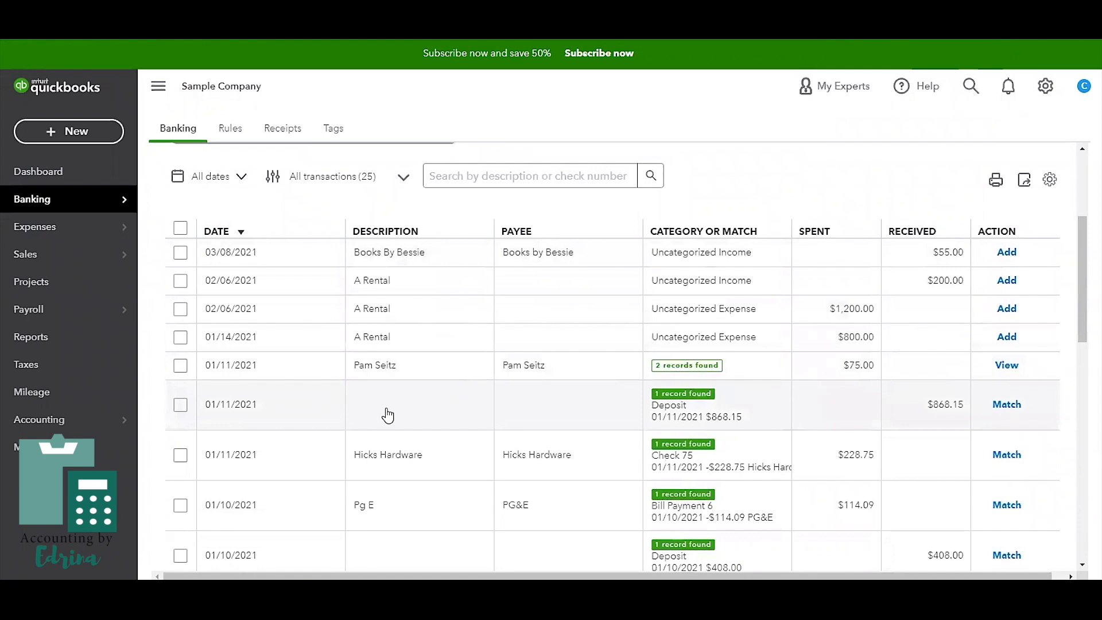
scroll(388, 415, "down", 8)
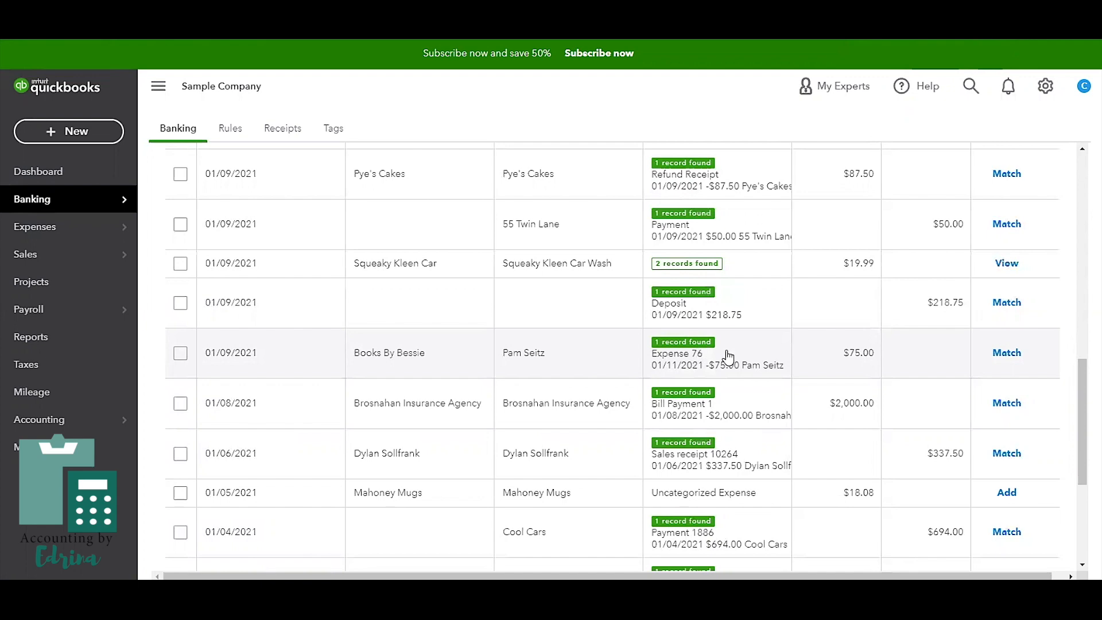
left_click(1011, 362)
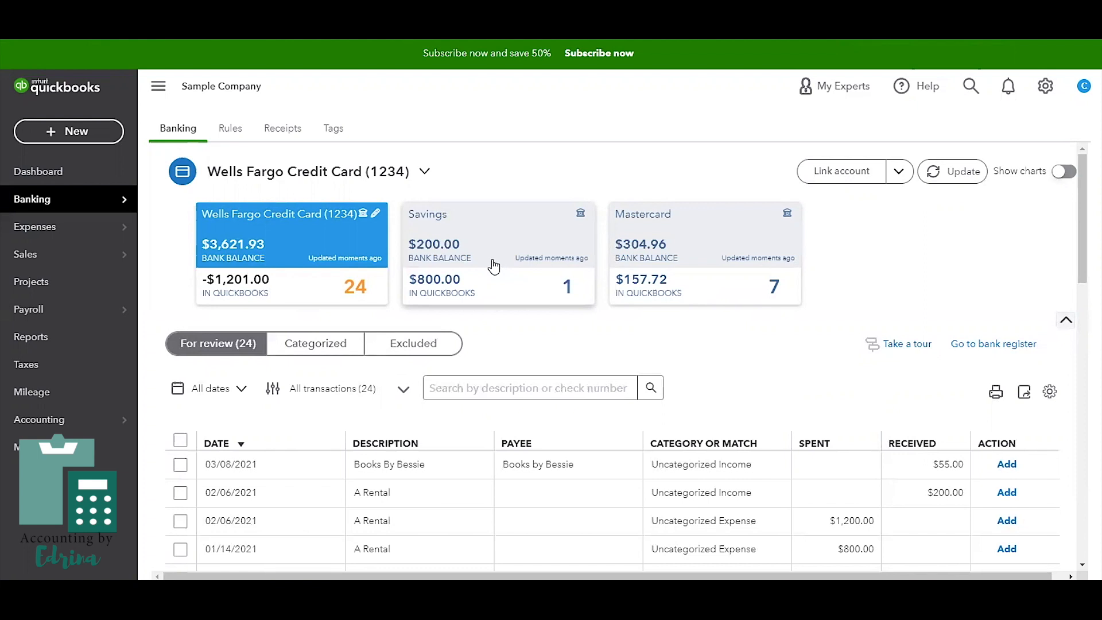
Step: Switch to the Mastercard feed and open the page for uploading bank transactions from a file
left_click(722, 257)
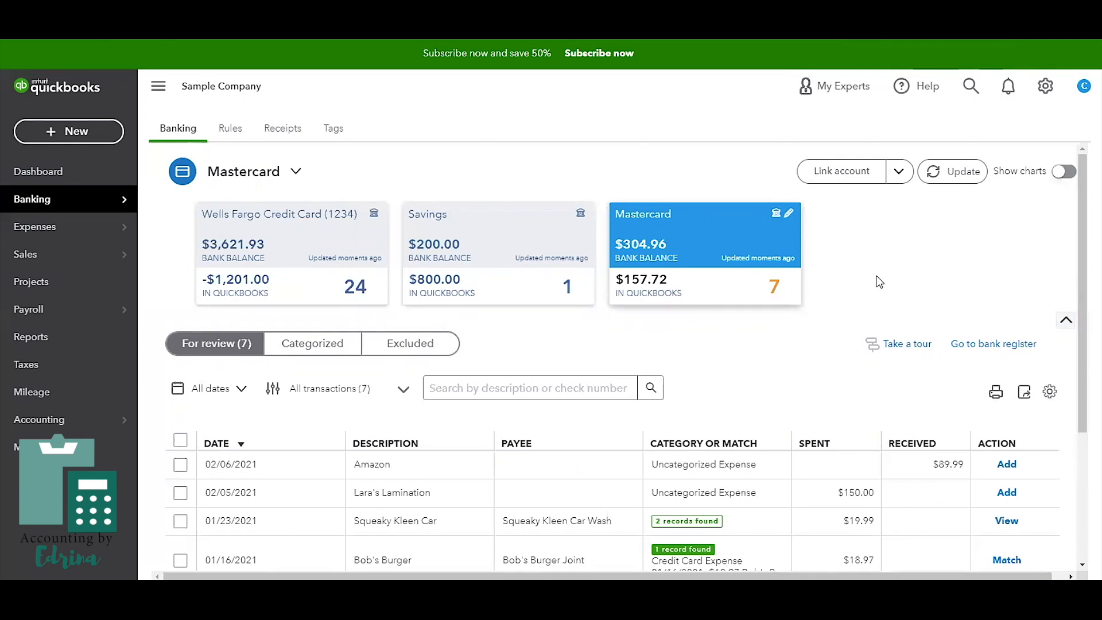
left_click(899, 171)
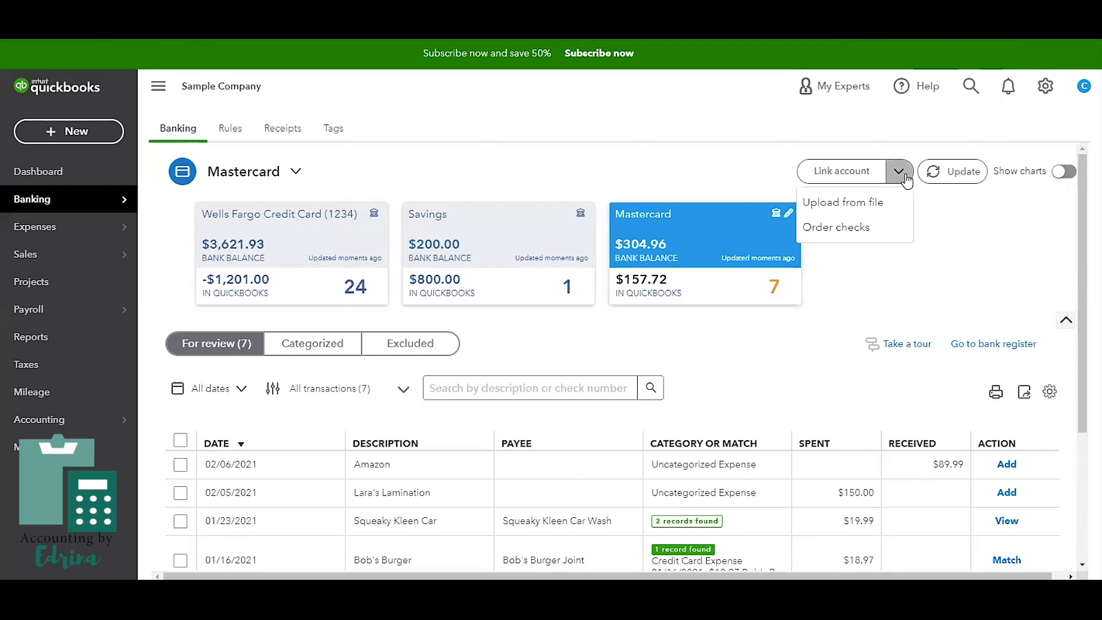
left_click(871, 207)
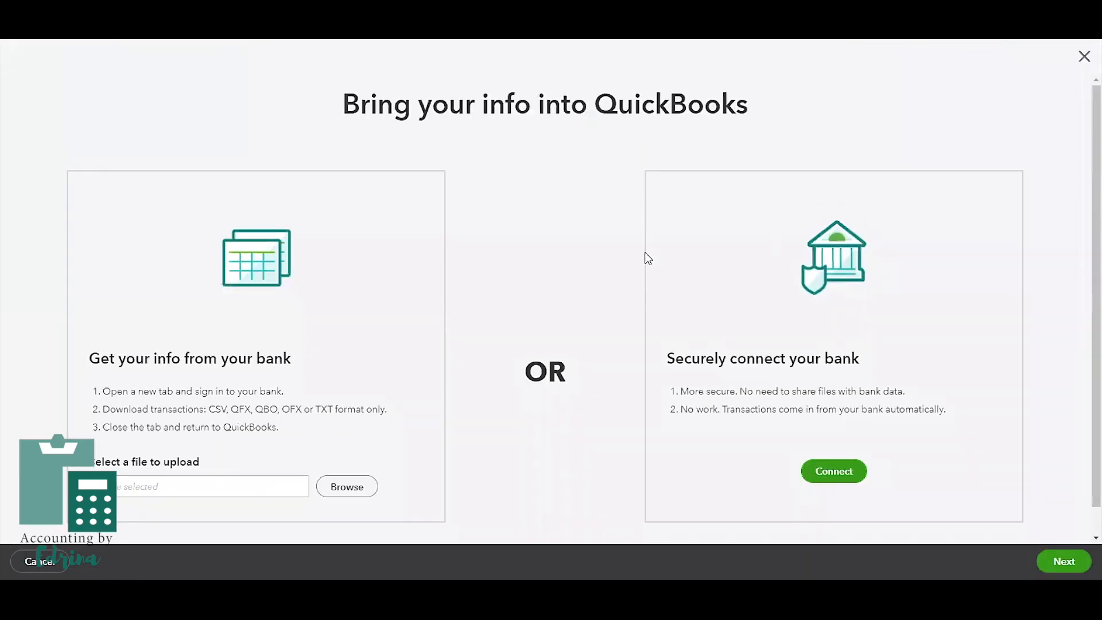
Step: Examine the file upload instructions and accepted formats, highlighting CSV and QBO, and close the upload page
left_click_drag(295, 359, 89, 359)
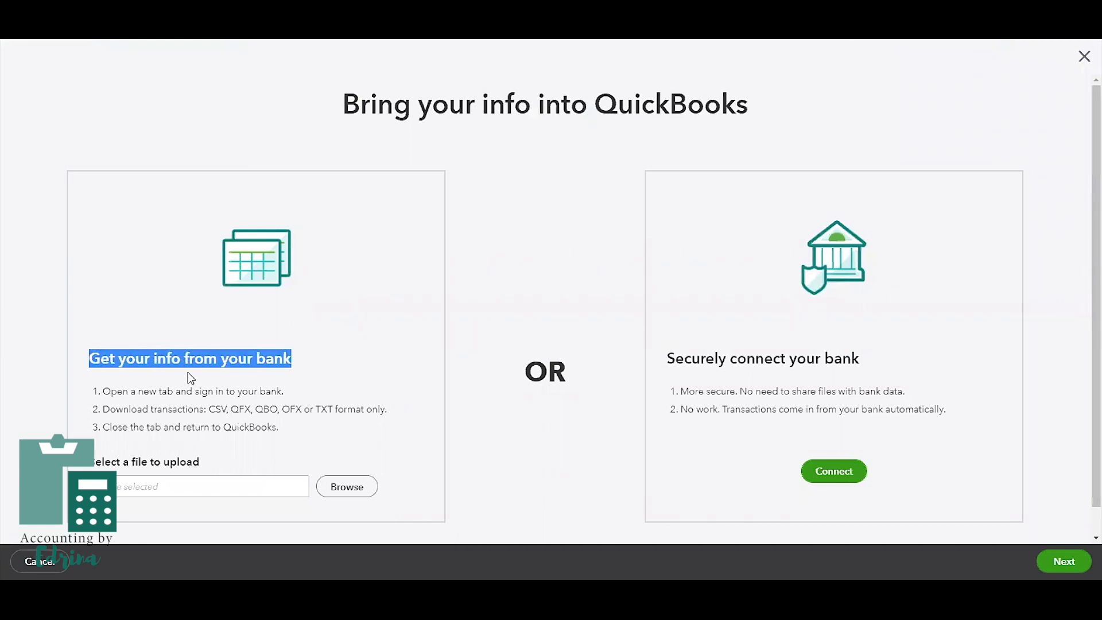
left_click(208, 408)
mouse_move(217, 406)
left_mouse_down()
mouse_move(240, 410)
mouse_move(227, 411)
left_mouse_up()
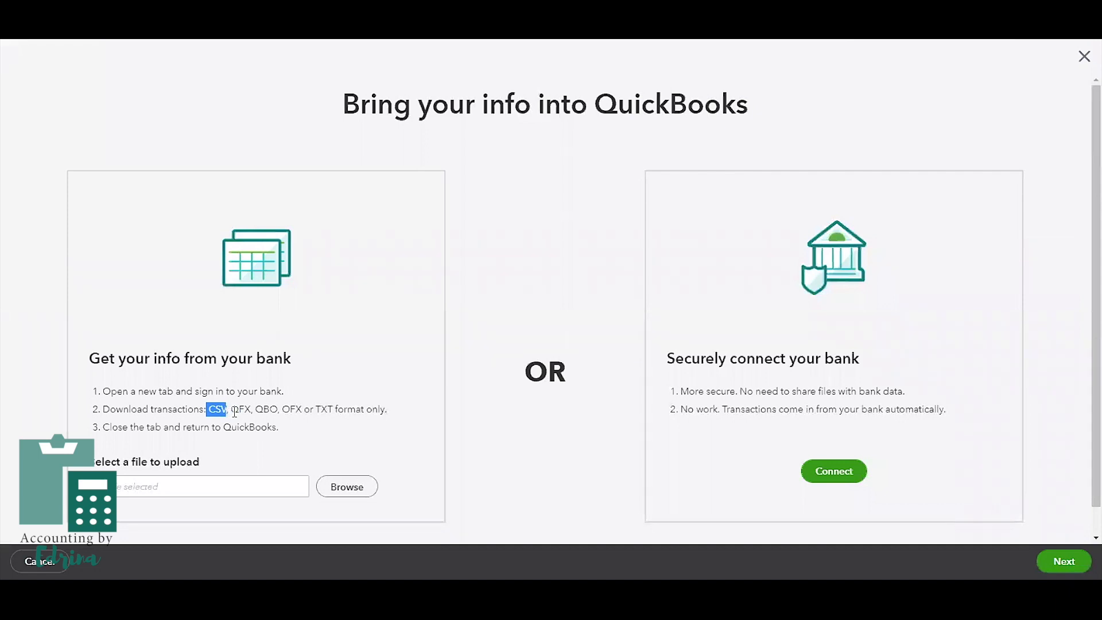
left_click_drag(256, 410, 277, 412)
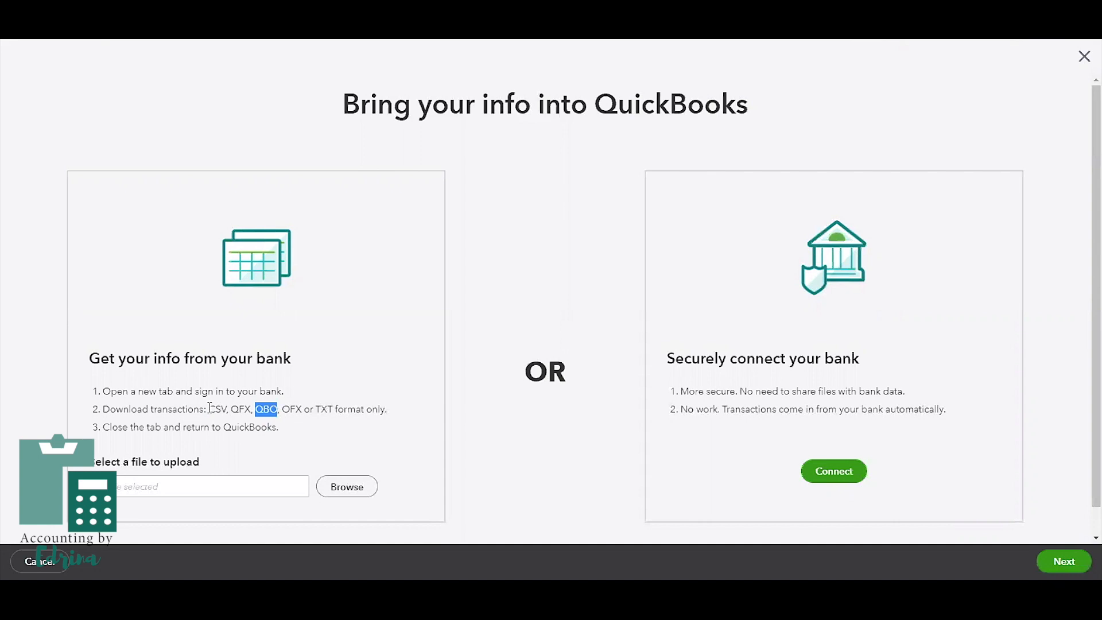
left_click_drag(209, 410, 228, 411)
scroll(285, 408, "down", 1)
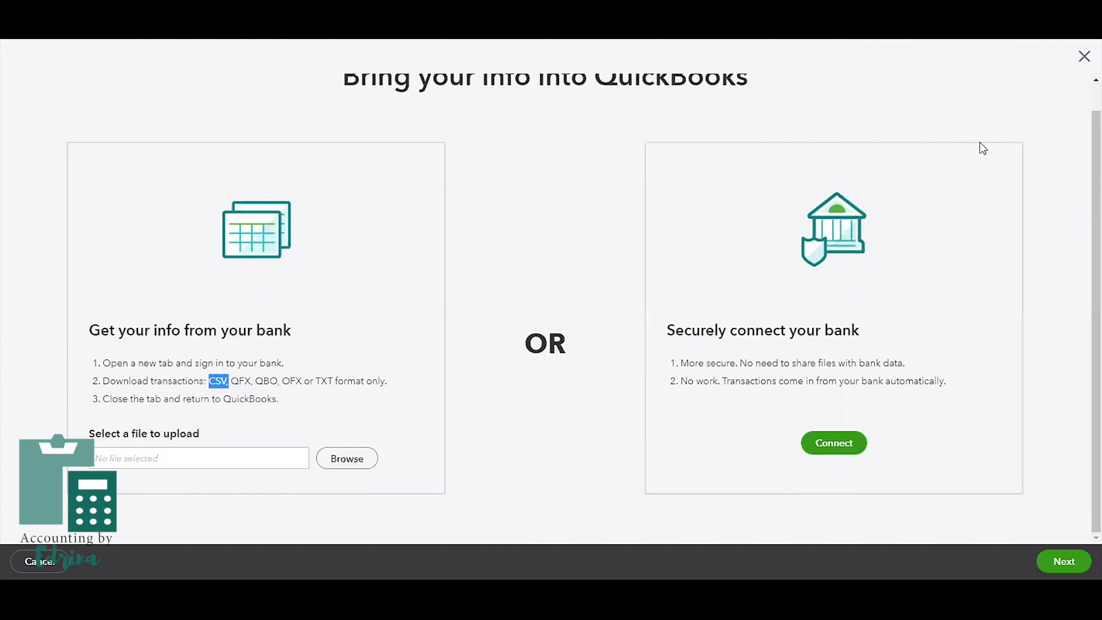
left_click(1083, 55)
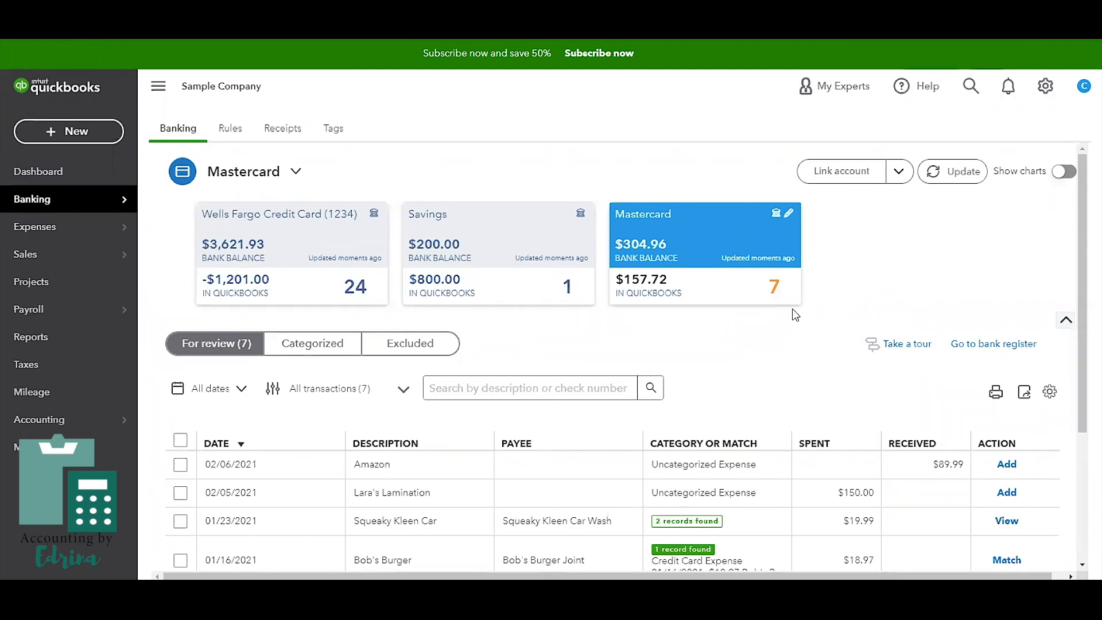
Step: Look through the Mastercard transactions awaiting review, checking their payees, categories, suggested matches and amounts
scroll(795, 315, "down", 3)
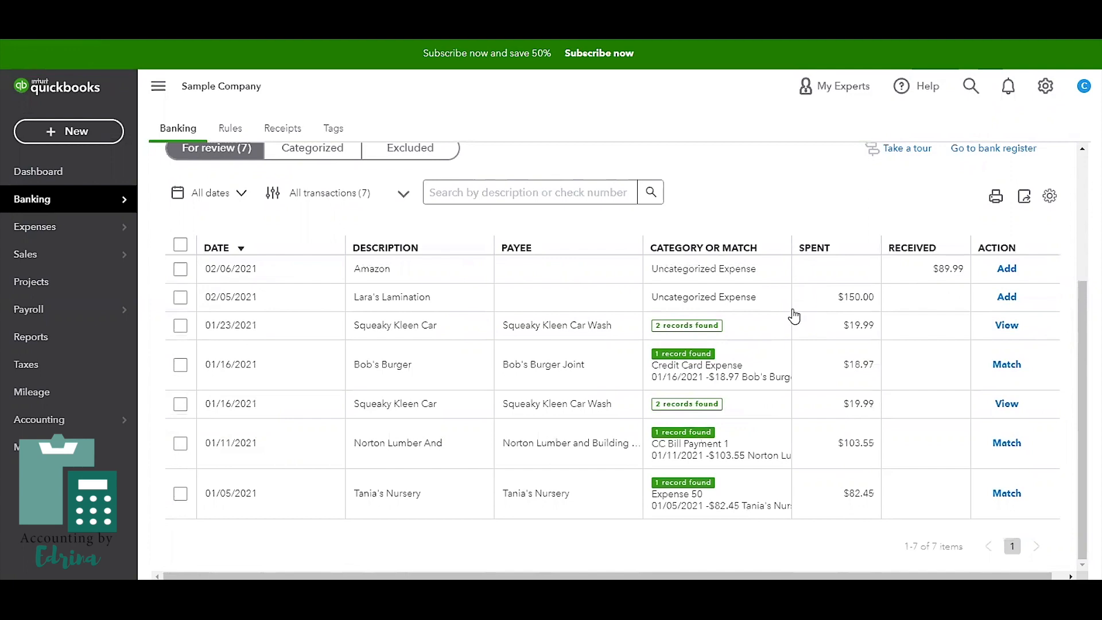
scroll(794, 312, "up", 3)
scroll(792, 304, "down", 3)
scroll(792, 309, "up", 3)
scroll(793, 308, "up", 1)
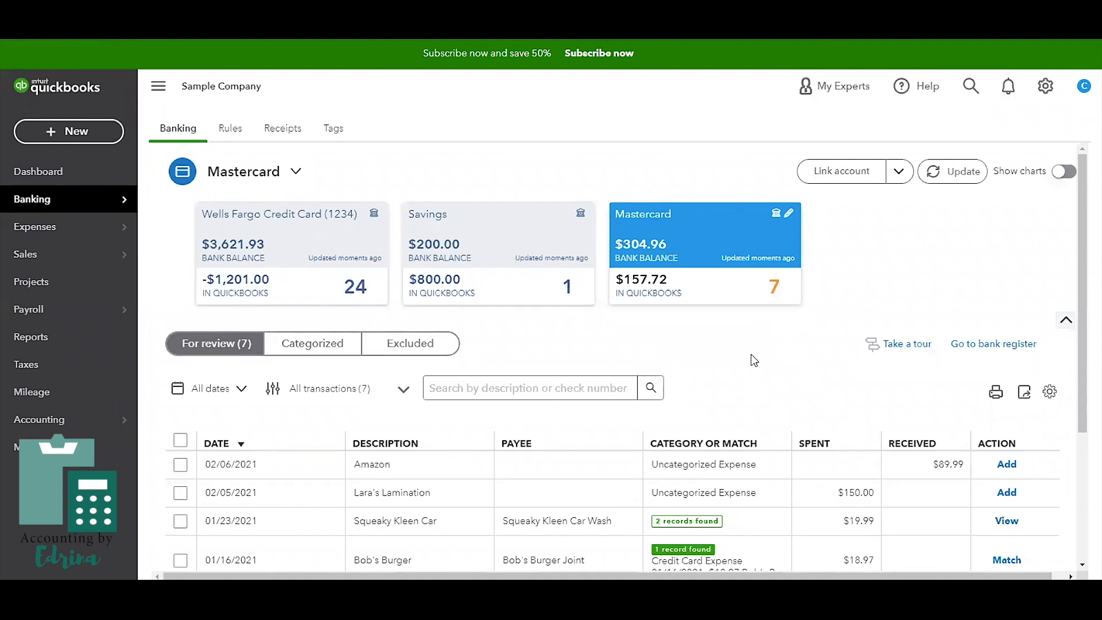
scroll(751, 354, "down", 1)
scroll(752, 360, "down", 3)
scroll(753, 359, "up", 3)
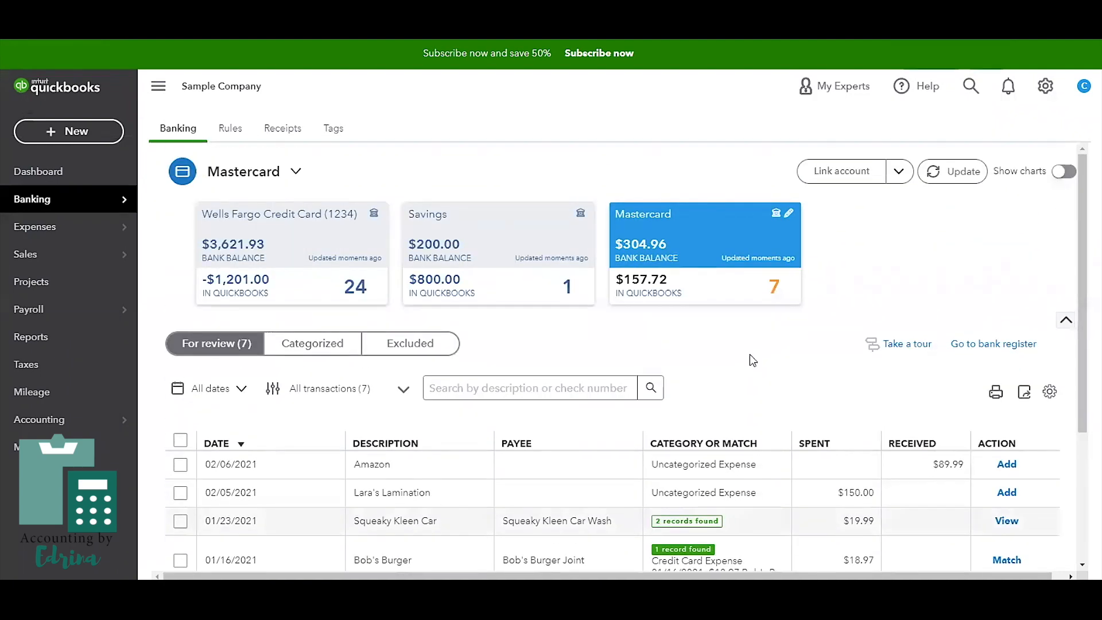